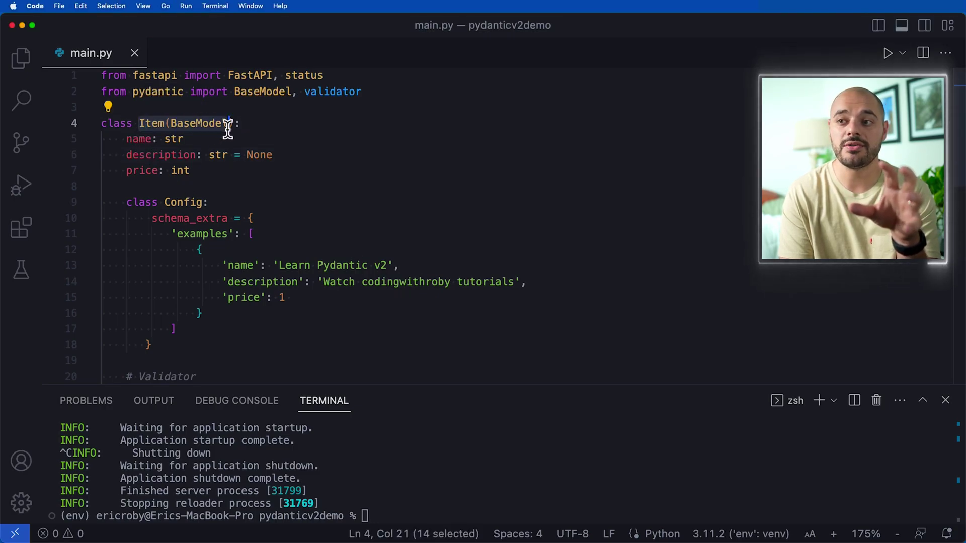
mouse_move(140, 124)
left_mouse_down()
mouse_move(241, 129)
mouse_move(247, 143)
left_mouse_up()
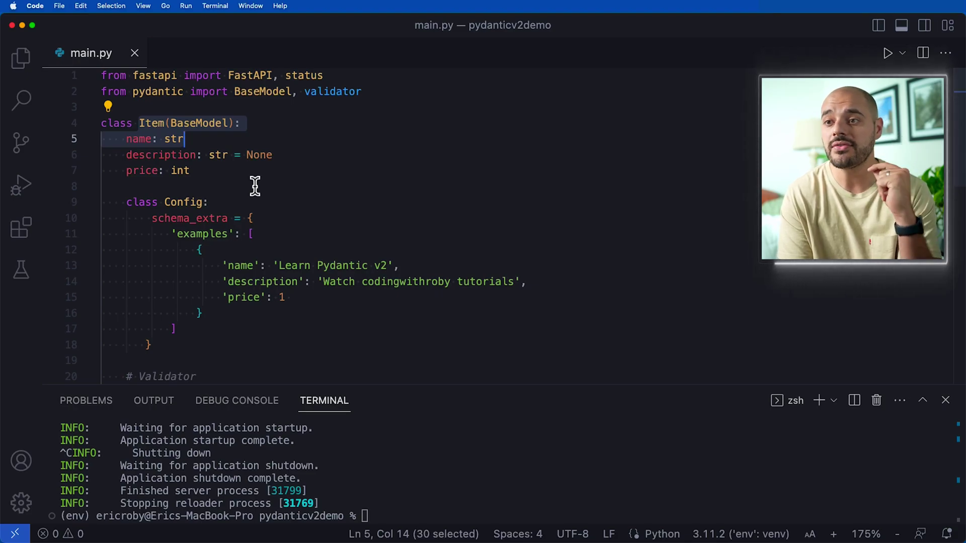
left_click_drag(127, 203, 205, 202)
scroll(226, 211, "down", 3)
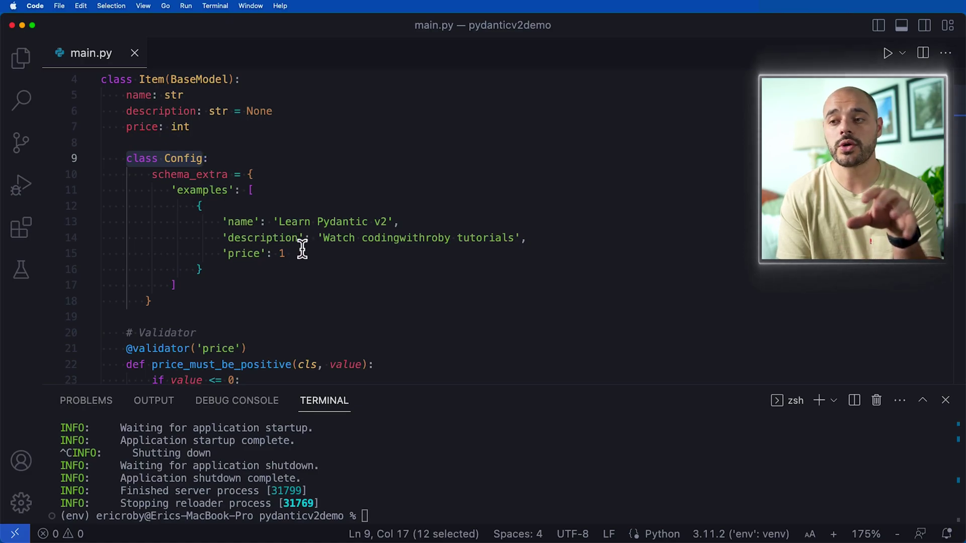
scroll(242, 264, "down", 3)
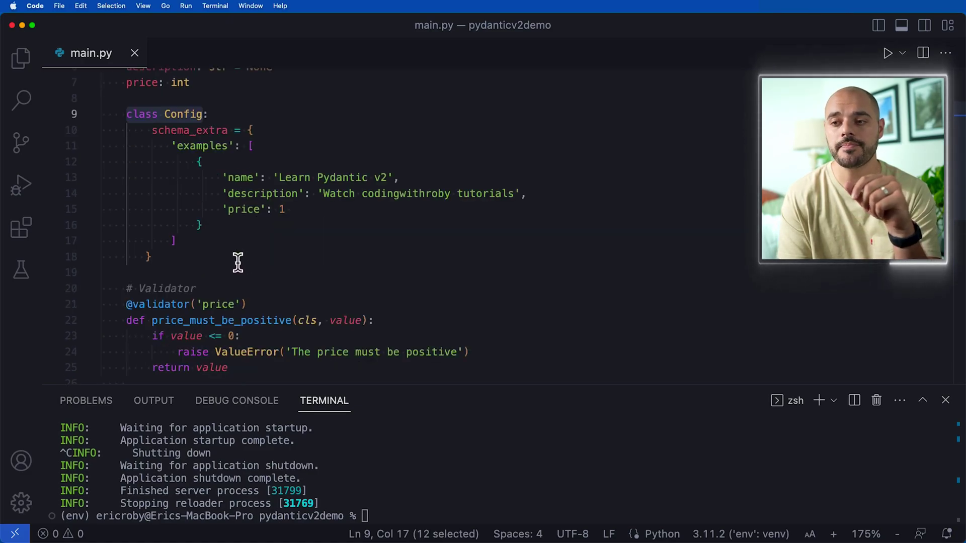
scroll(238, 260, "down", 3)
scroll(151, 227, "down", 2)
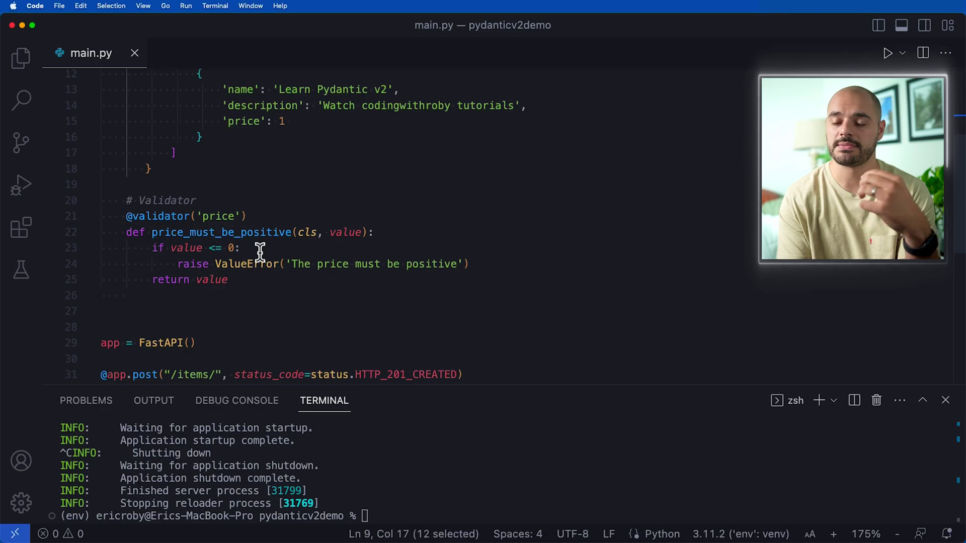
left_click(221, 280)
scroll(190, 287, "down", 3)
scroll(189, 287, "down", 3)
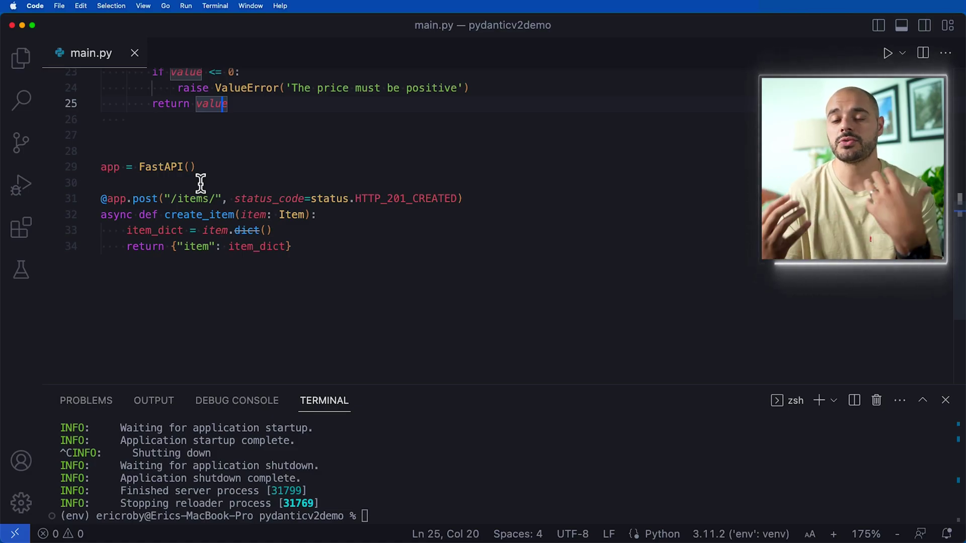
Restart the server with 'uvicorn main:app --reload' and enlarge the terminal to read its output
left_click(370, 515)
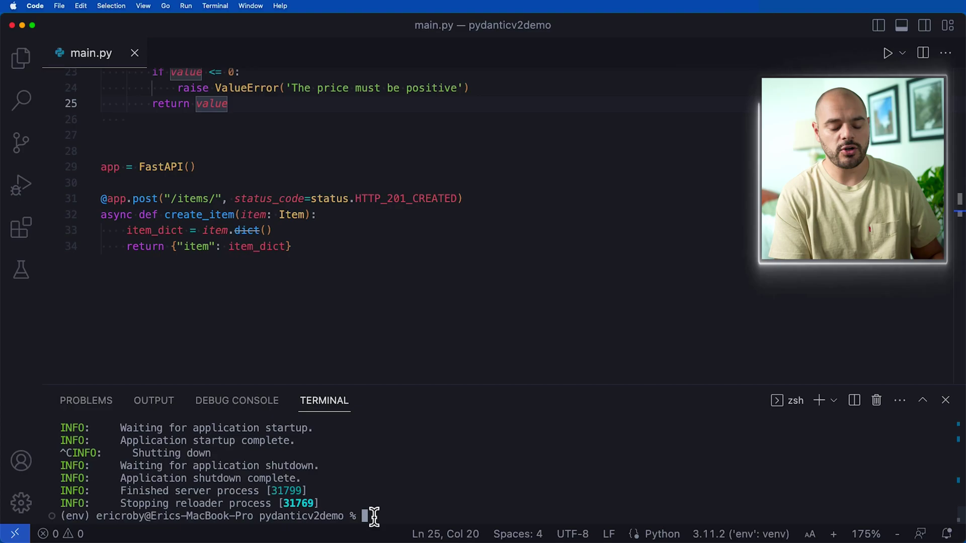
key("Up")
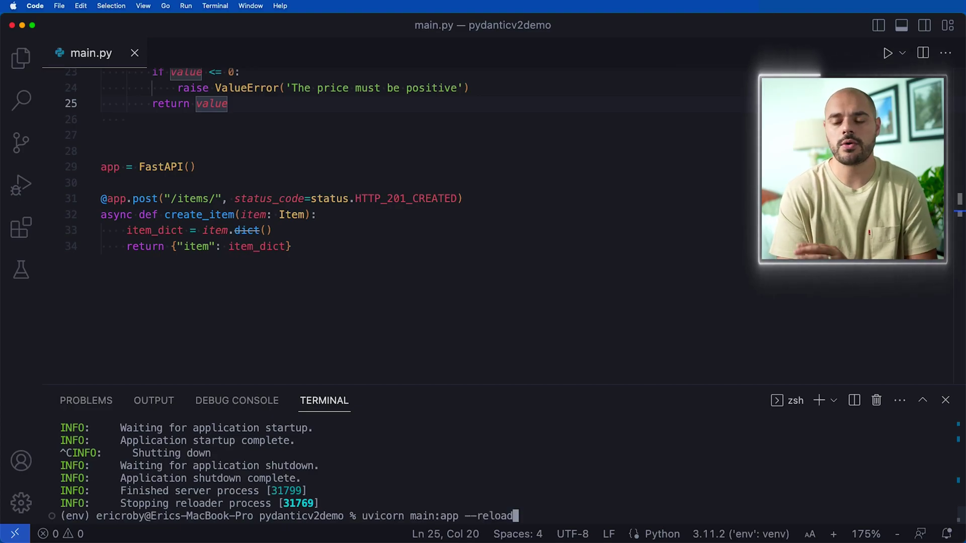
key("Return")
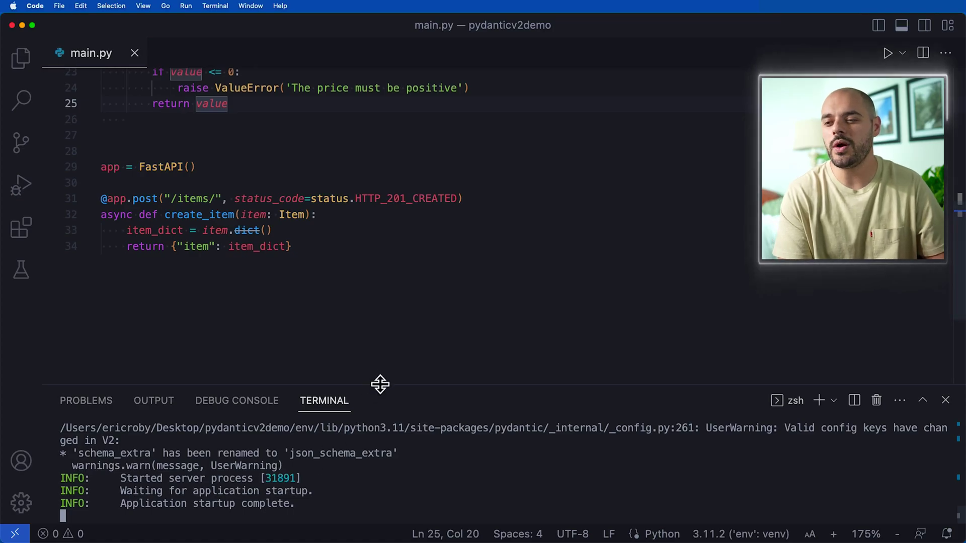
left_click_drag(380, 384, 372, 302)
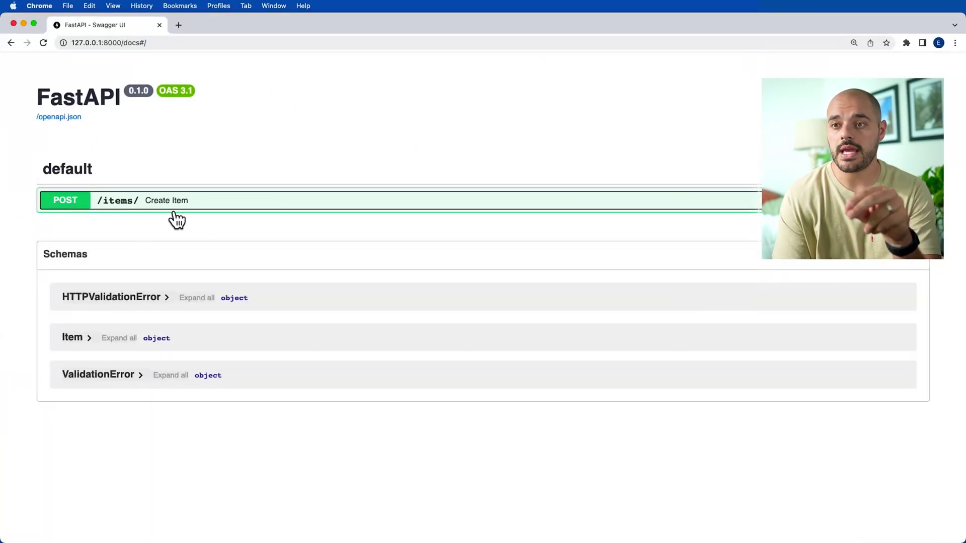
Review the POST /items/ example body (name, description, price), then minimize Chrome
left_click(334, 210)
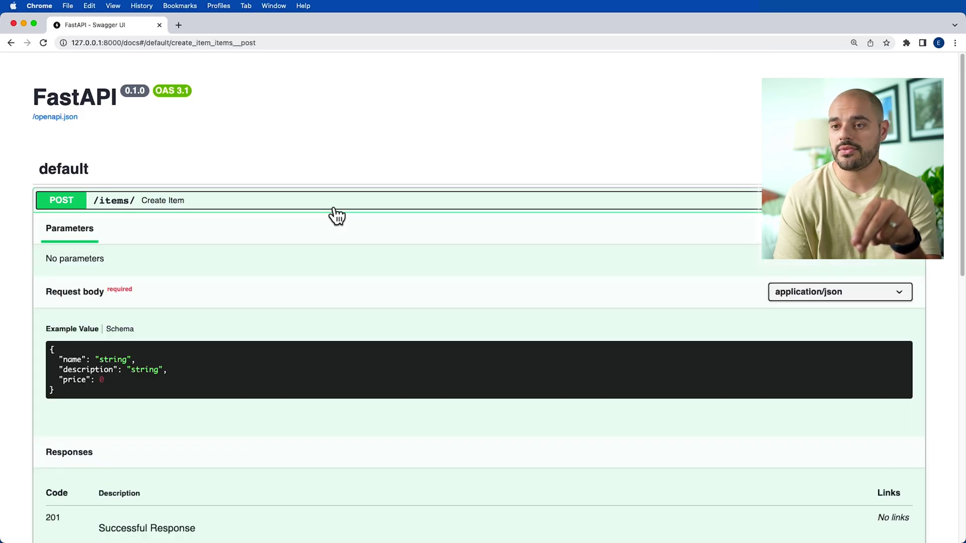
scroll(242, 326, "down", 2)
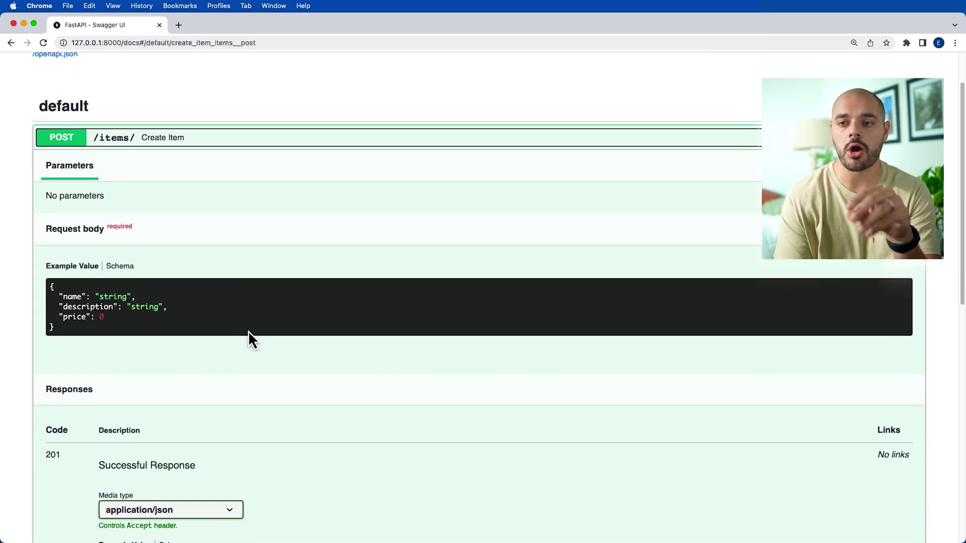
left_click_drag(60, 296, 136, 305)
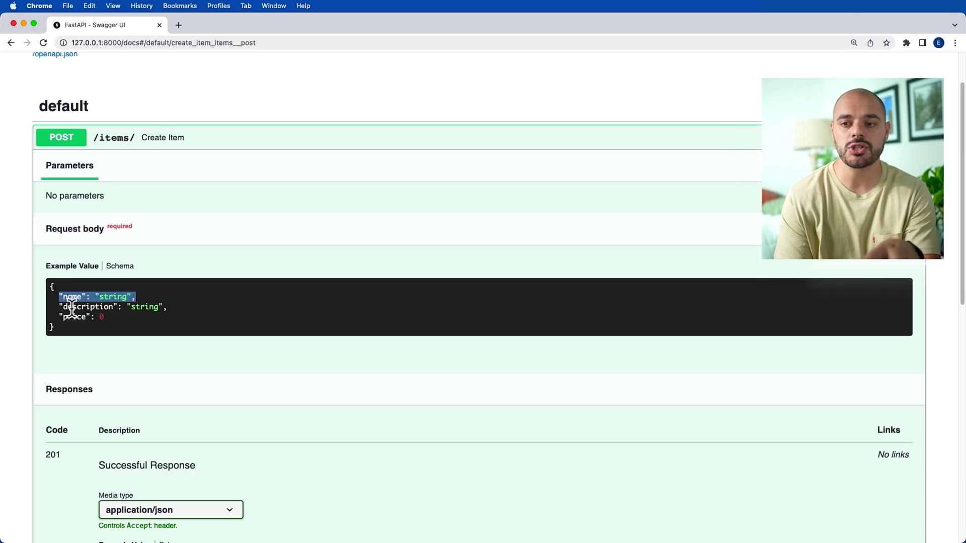
left_click_drag(60, 307, 171, 308)
left_click(171, 307)
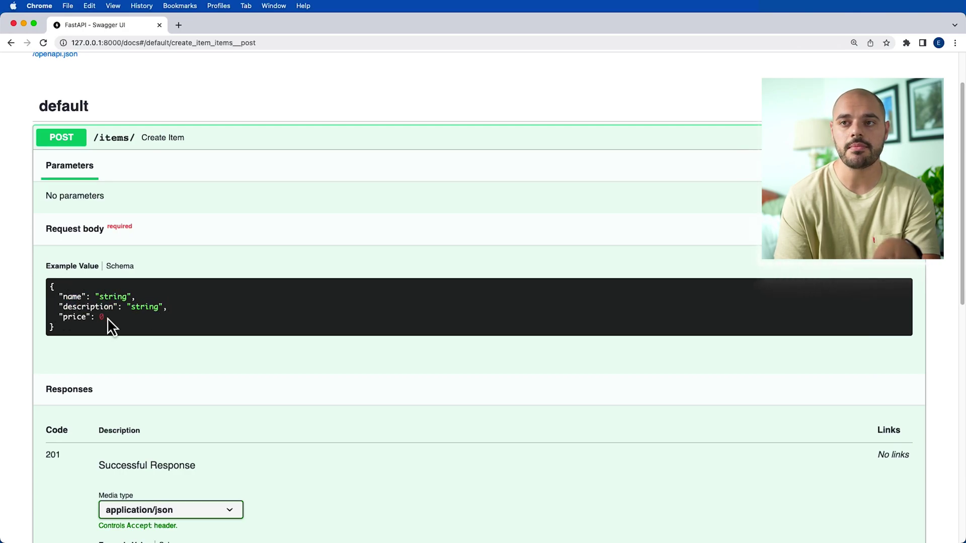
left_click(24, 24)
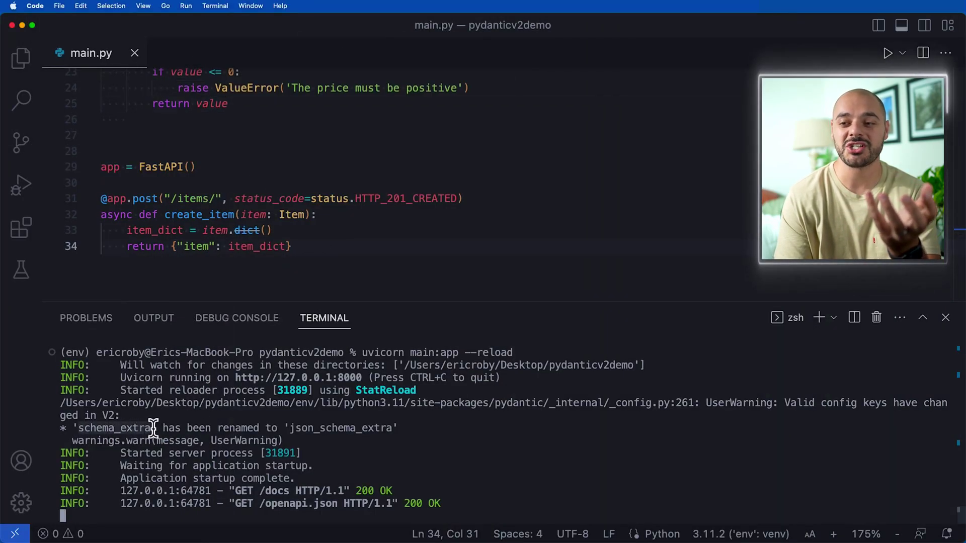
Following the terminal warning, change line 10's schema_extra to json_schema_extra and save main.py
left_click_drag(74, 428, 396, 428)
left_click(403, 429)
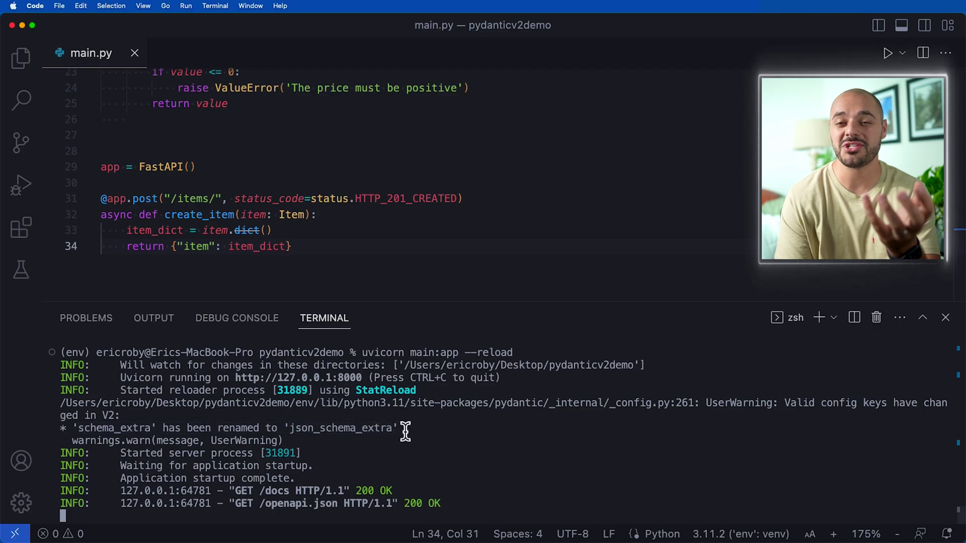
scroll(336, 223, "up", 2)
scroll(336, 222, "up", 3)
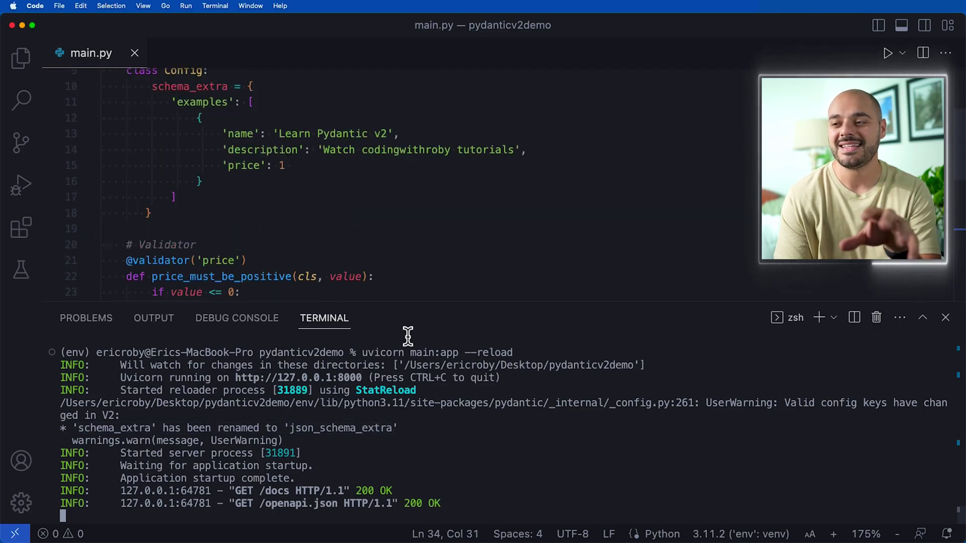
left_click_drag(503, 303, 498, 376)
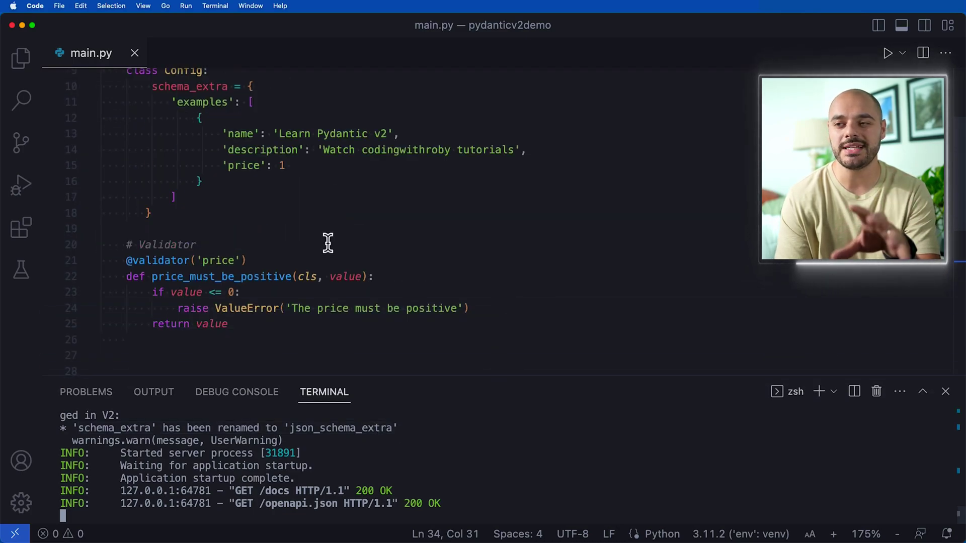
scroll(316, 242, "up", 2)
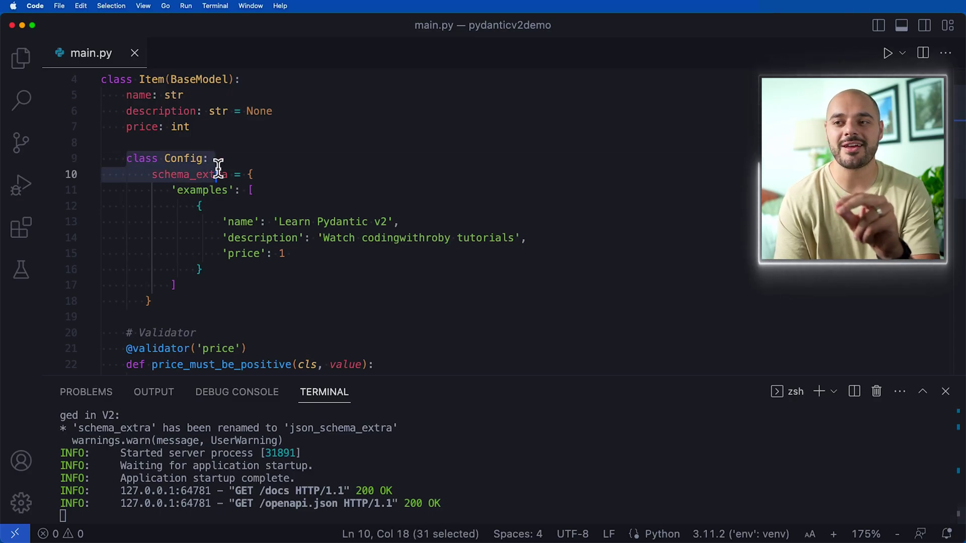
left_click_drag(127, 164, 232, 166)
scroll(231, 166, "up", 1)
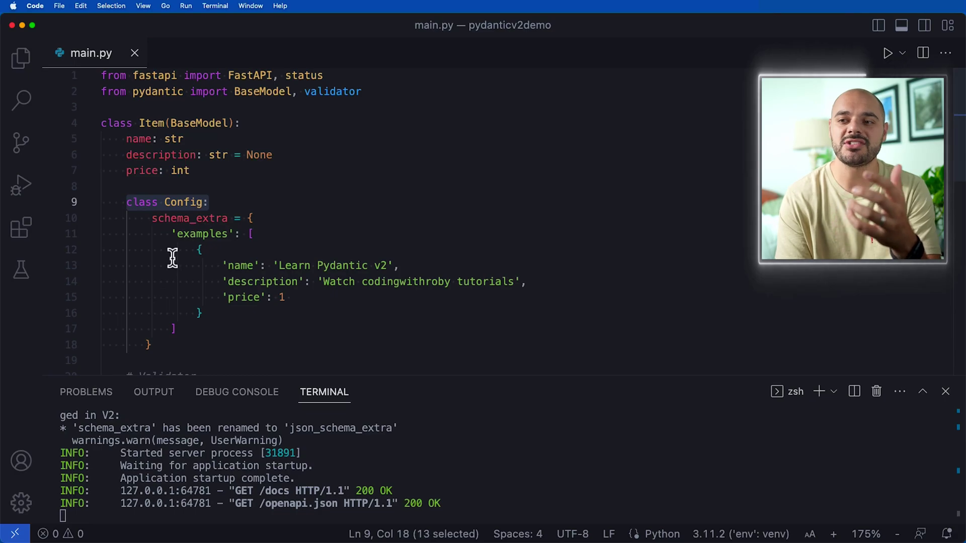
left_click(151, 218)
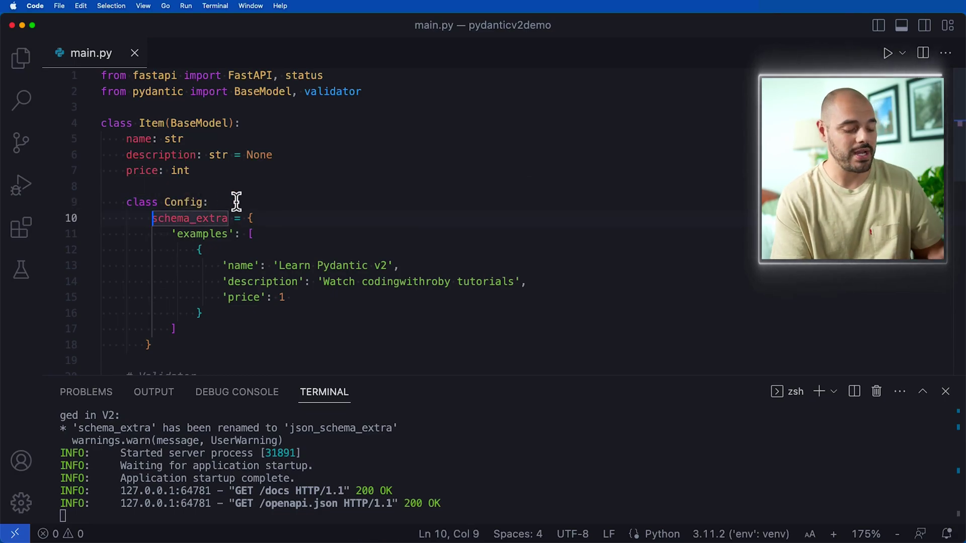
type("json")
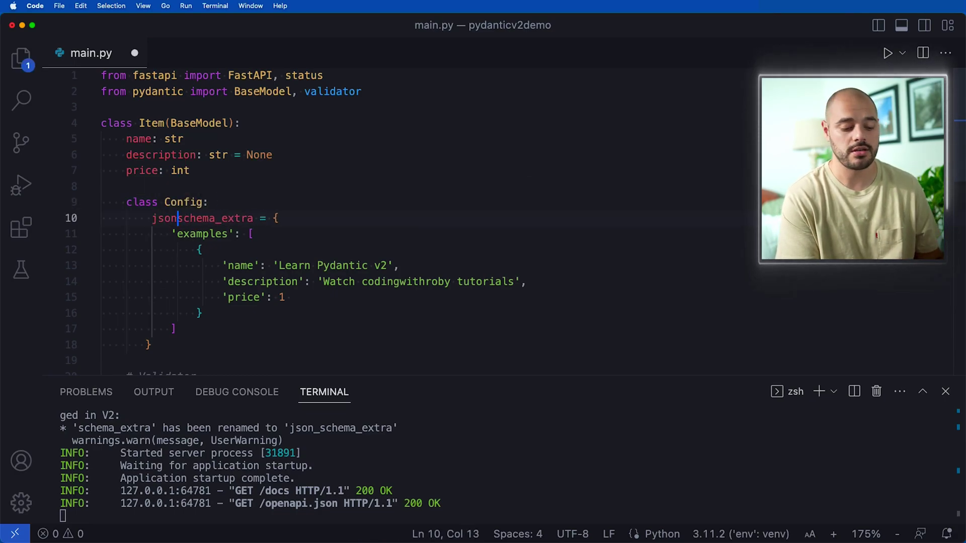
type("_")
key("super+s")
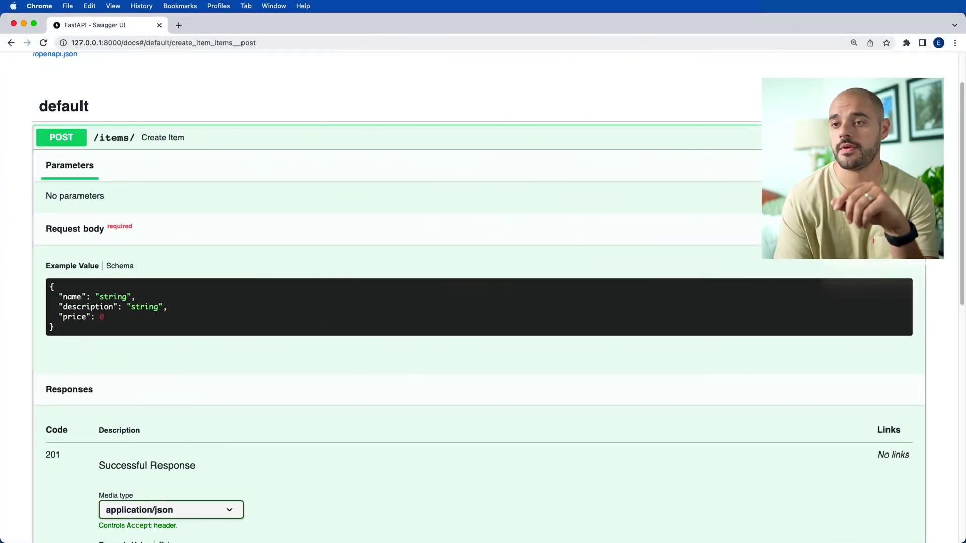
Reload the docs and check the new example's description field
left_click(44, 43)
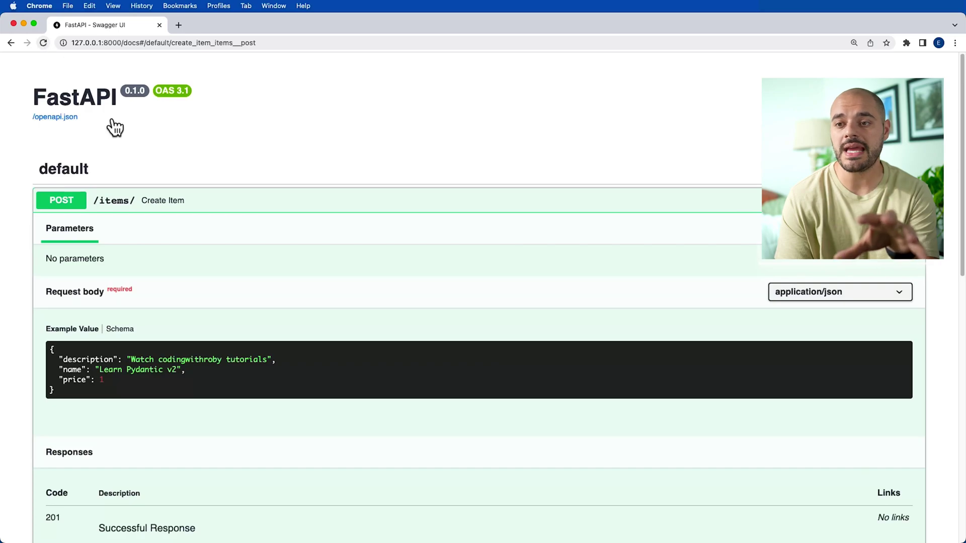
left_click_drag(62, 363, 130, 361)
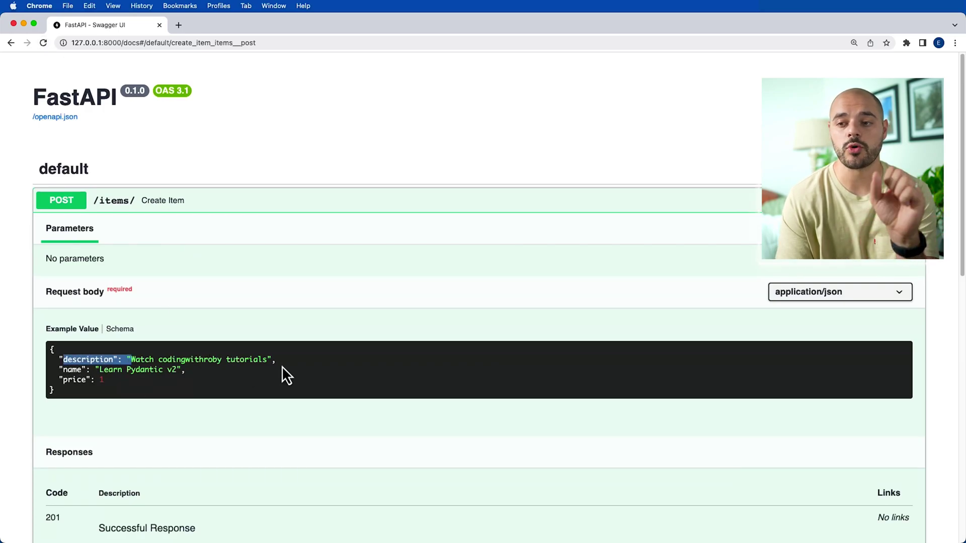
left_click(223, 369)
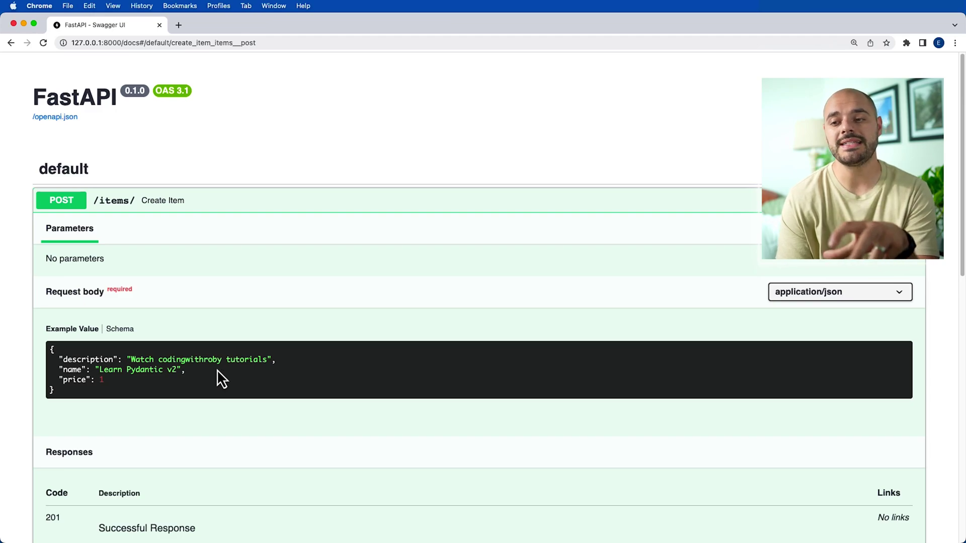
scroll(664, 349, "down", 1)
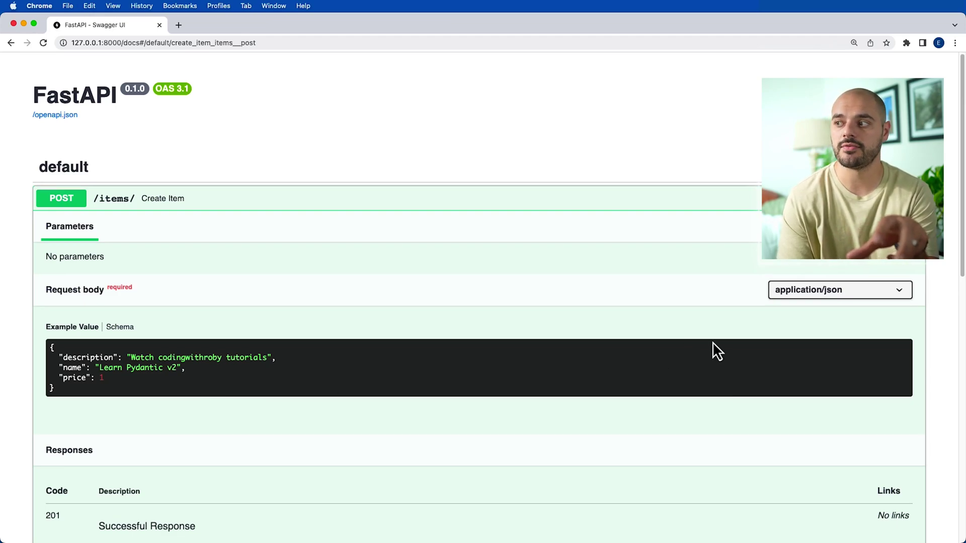
Run POST /items/ with Try it out and review the 201 response echoing the item
left_click(879, 227)
scroll(366, 372, "down", 1)
scroll(390, 472, "down", 1)
scroll(212, 341, "down", 5)
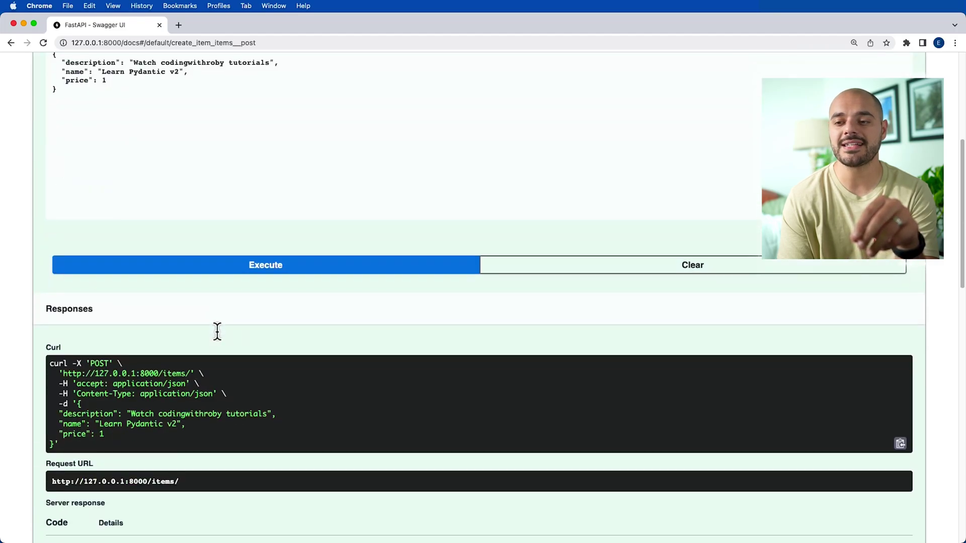
scroll(216, 332, "down", 3)
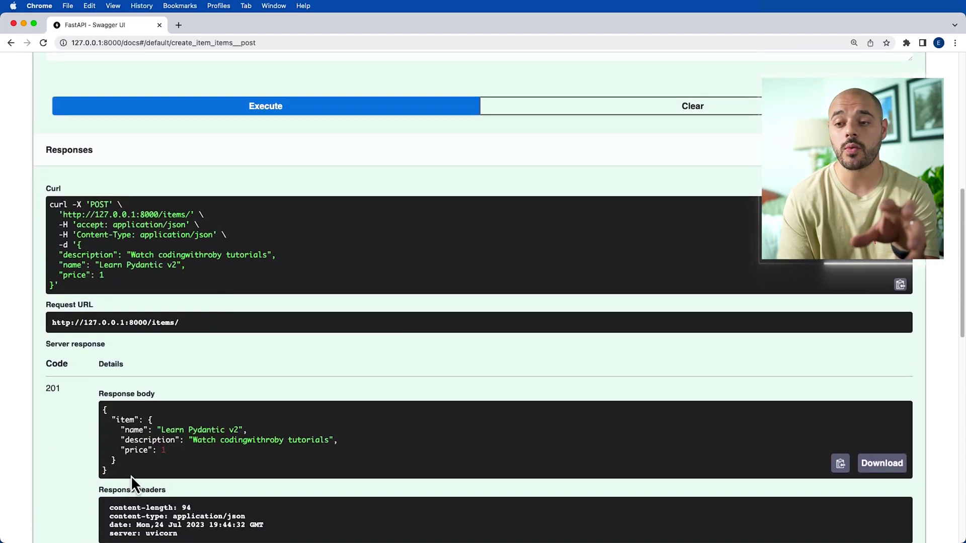
left_click_drag(131, 475, 107, 429)
left_click(71, 388)
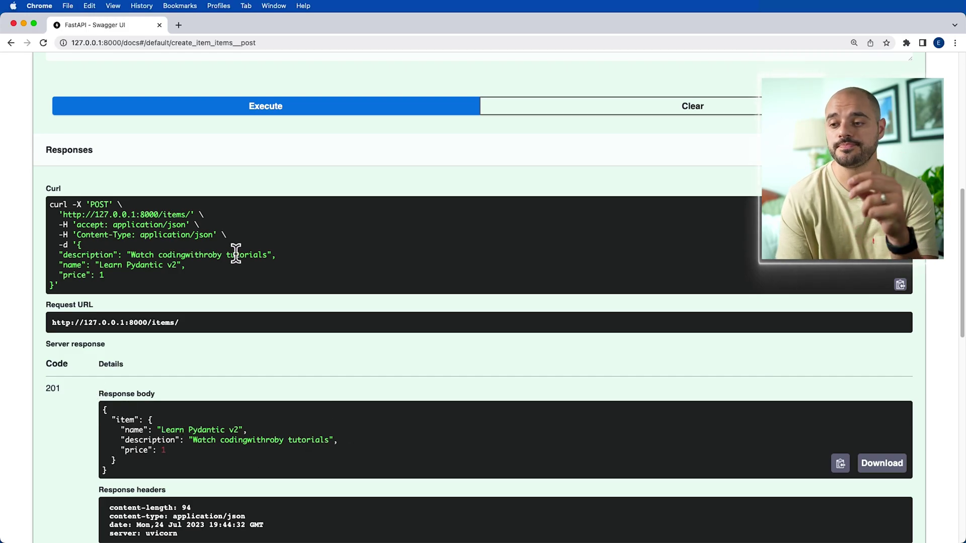
Minimize Chrome to bring back main.py and the uvicorn terminal
left_click(25, 22)
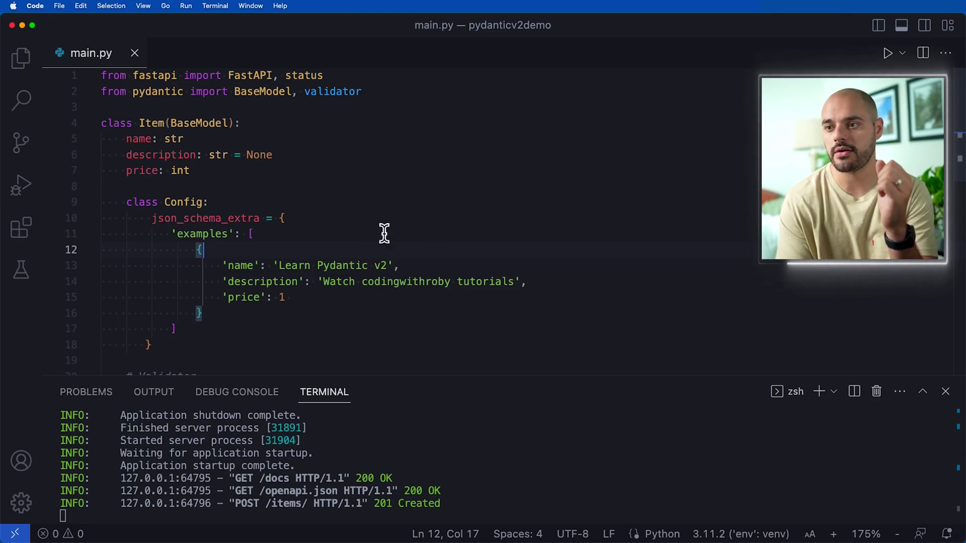
scroll(283, 227, "down", 3)
scroll(283, 227, "down", 3)
scroll(283, 226, "down", 3)
scroll(282, 230, "down", 3)
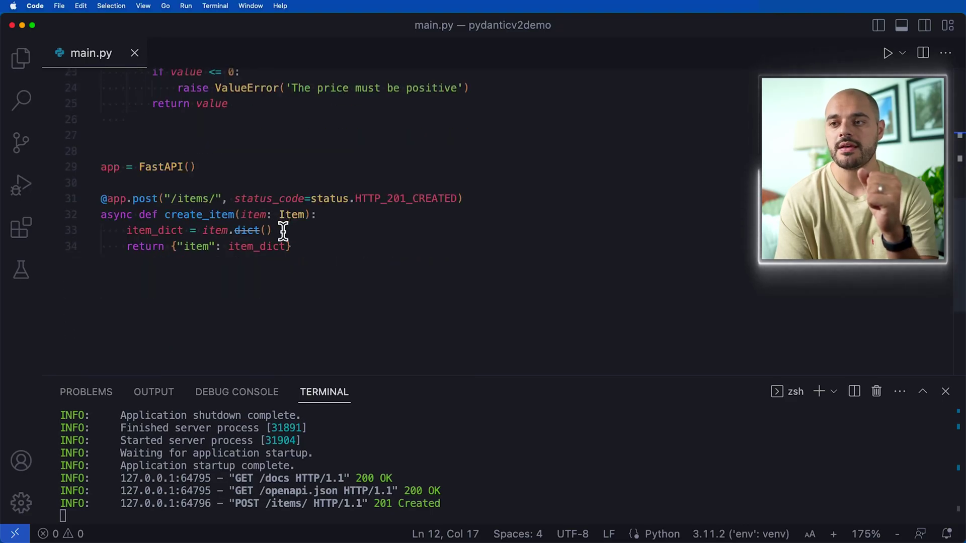
mouse_move(249, 231)
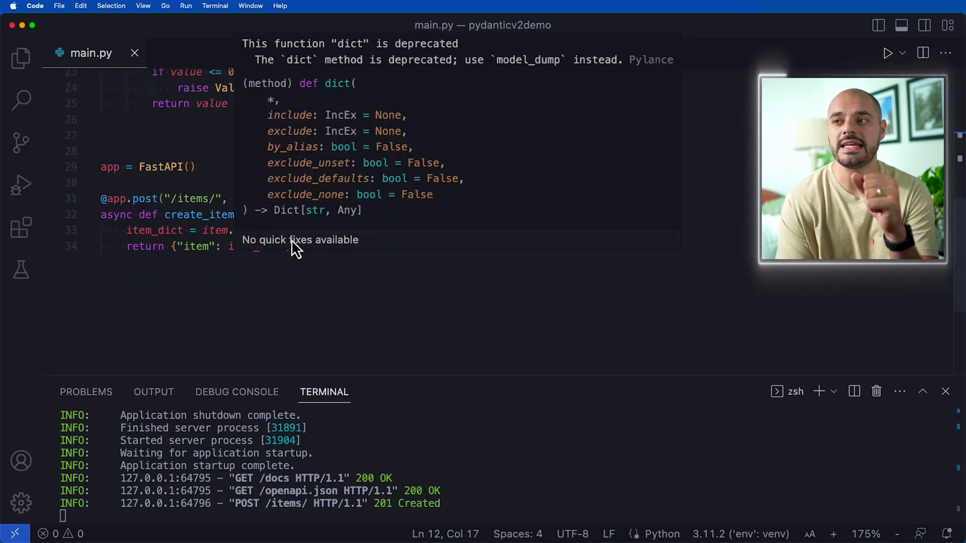
left_click(406, 252)
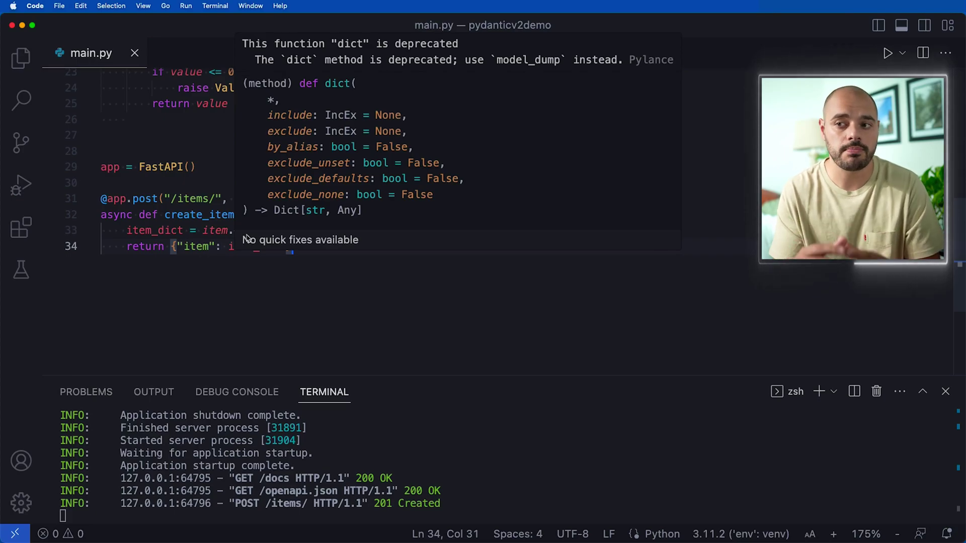
On line 33, change item.dict() to item.model_dump() using autocomplete, and save
left_click(228, 216)
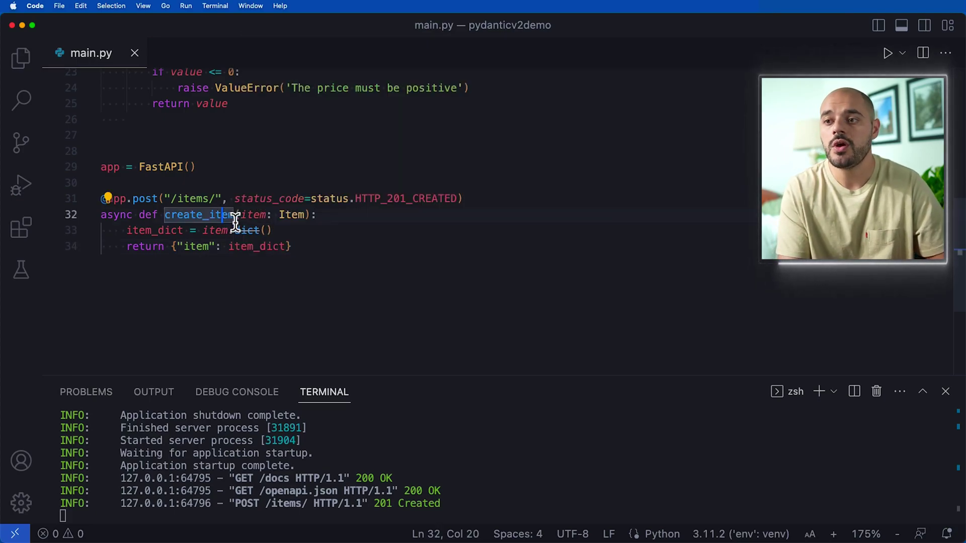
left_click(284, 229)
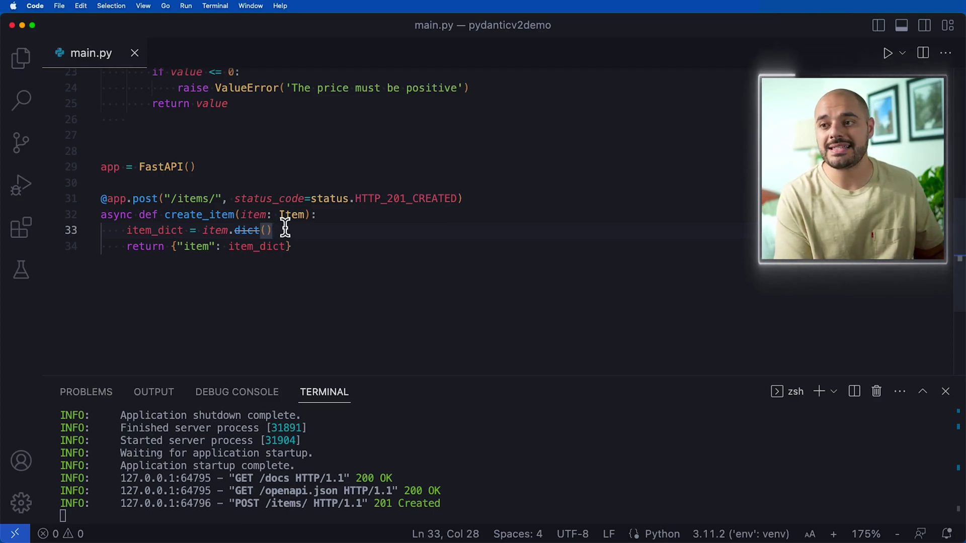
key("BackSpace")
key("BackSpace")
key("BackSpace")
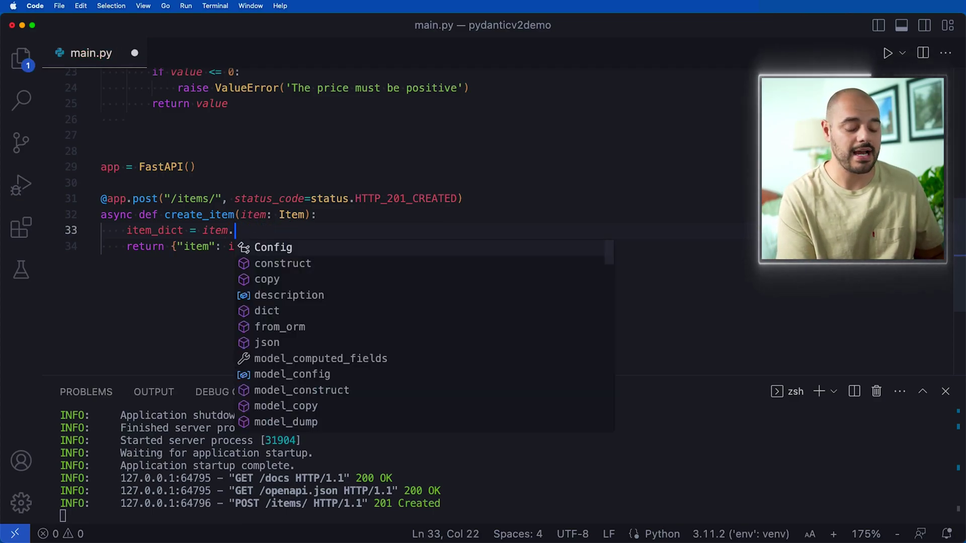
type("model")
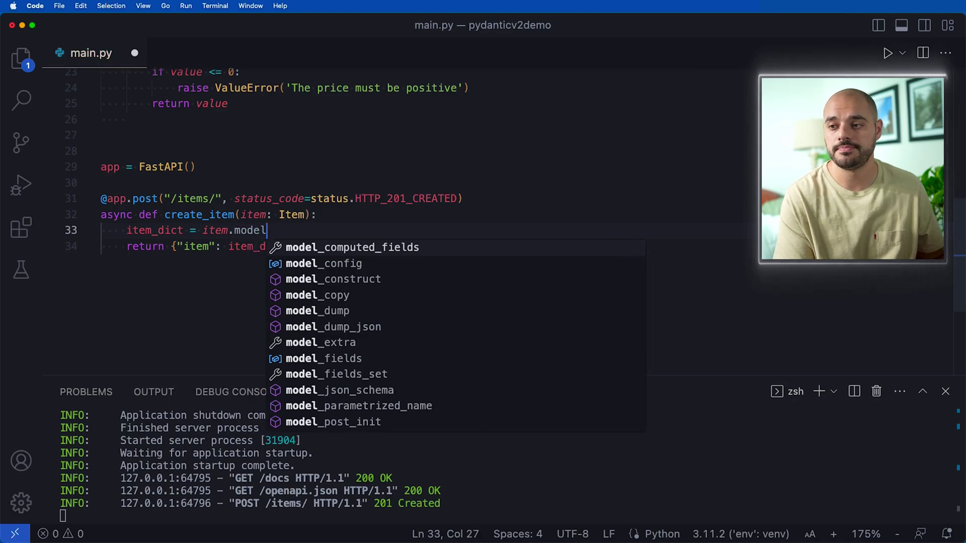
key("Down")
key("Down")
key("Down")
key("Down")
key("Return")
key("super+s")
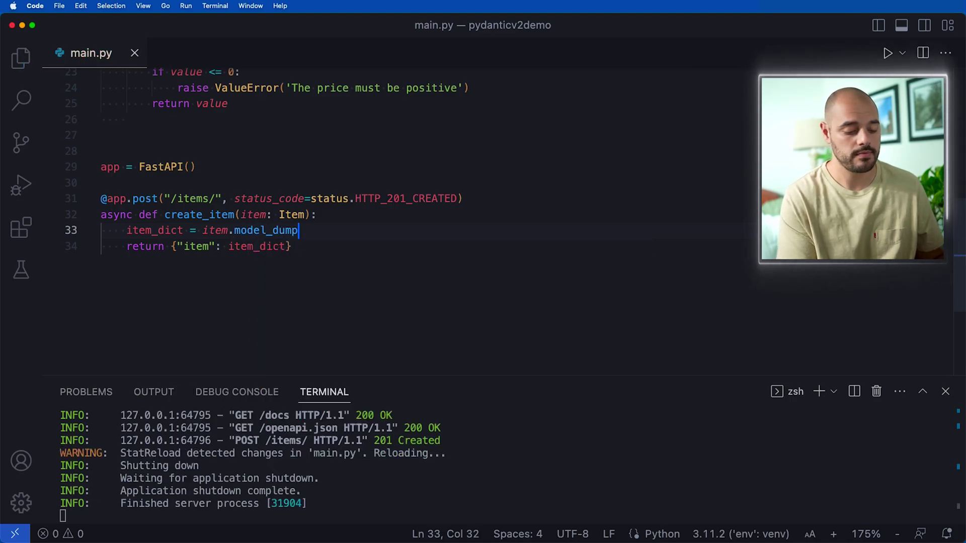
type("()")
key("super+s")
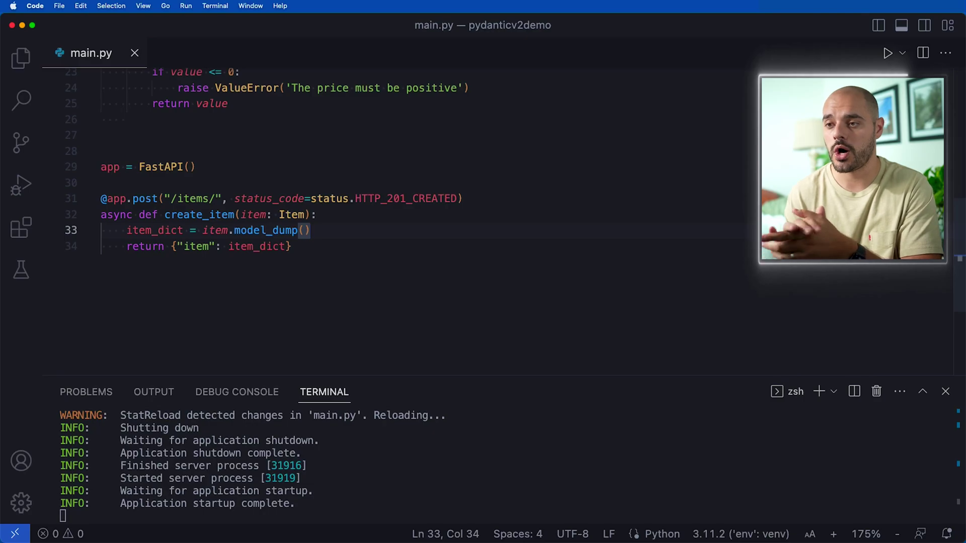
scroll(304, 187, "up", 2)
scroll(309, 181, "up", 3)
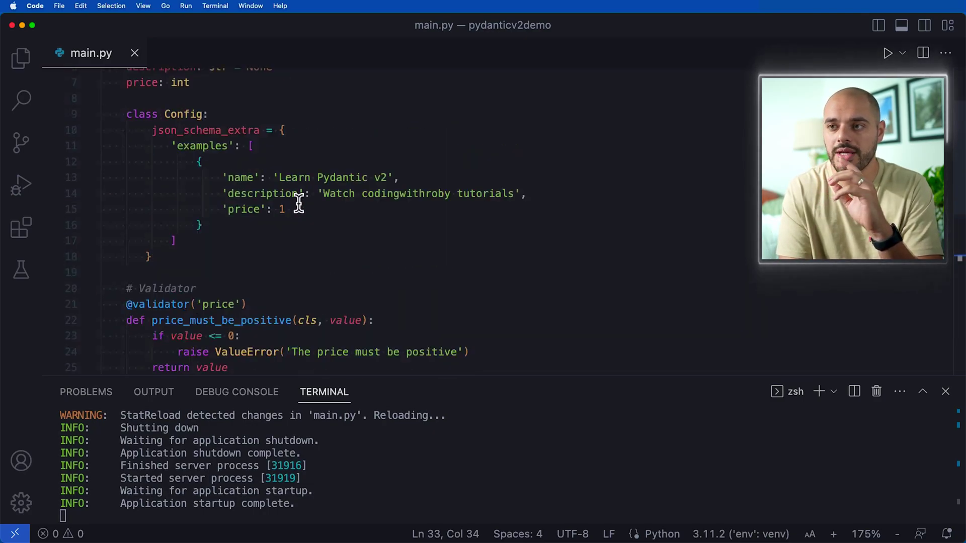
scroll(317, 175, "up", 3)
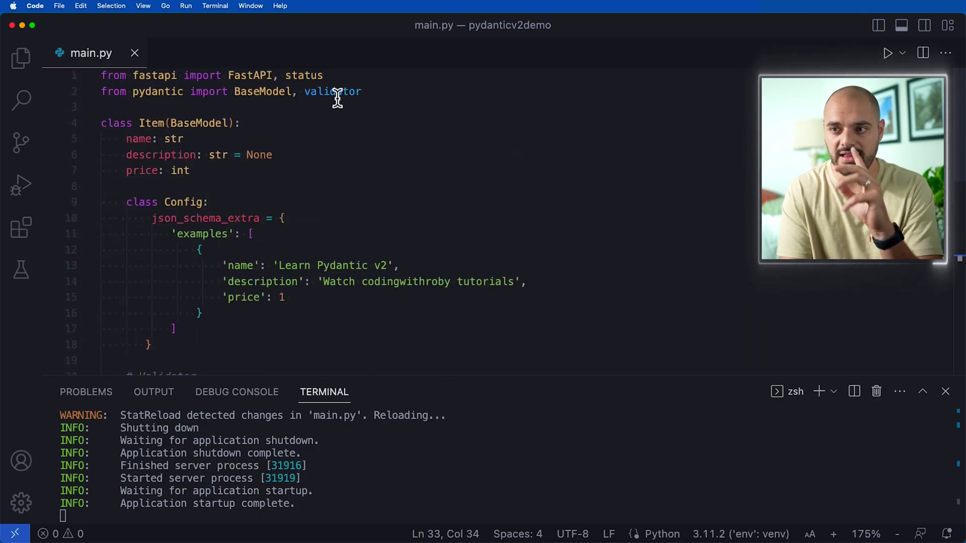
scroll(337, 151, "down", 3)
scroll(301, 249, "down", 3)
scroll(277, 287, "down", 1)
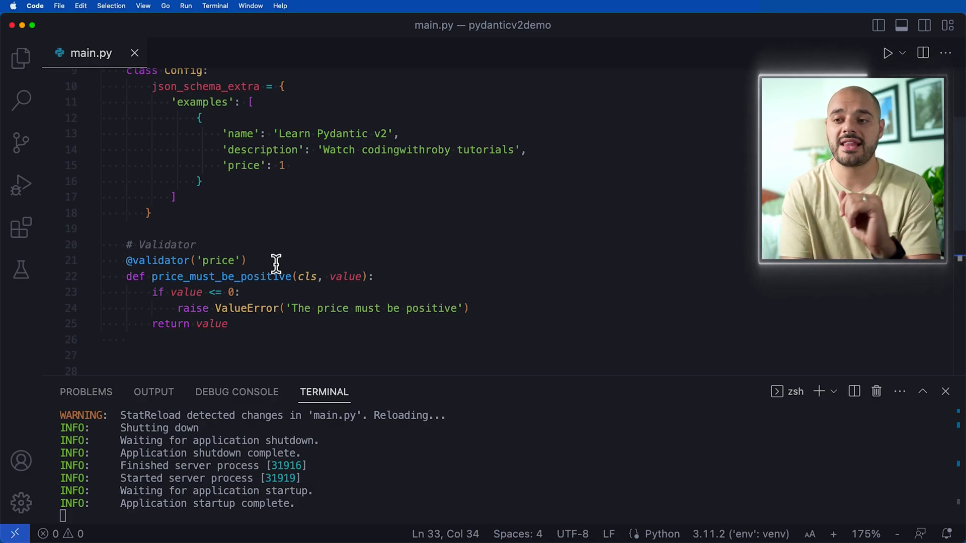
scroll(276, 261, "up", 5)
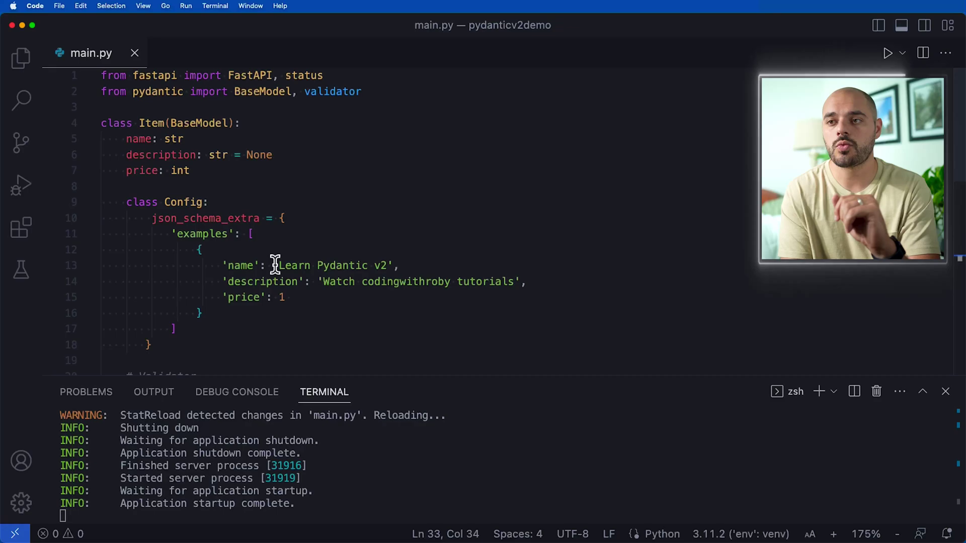
Change the line 2 import from validator to field_validator and save
double_click(328, 91)
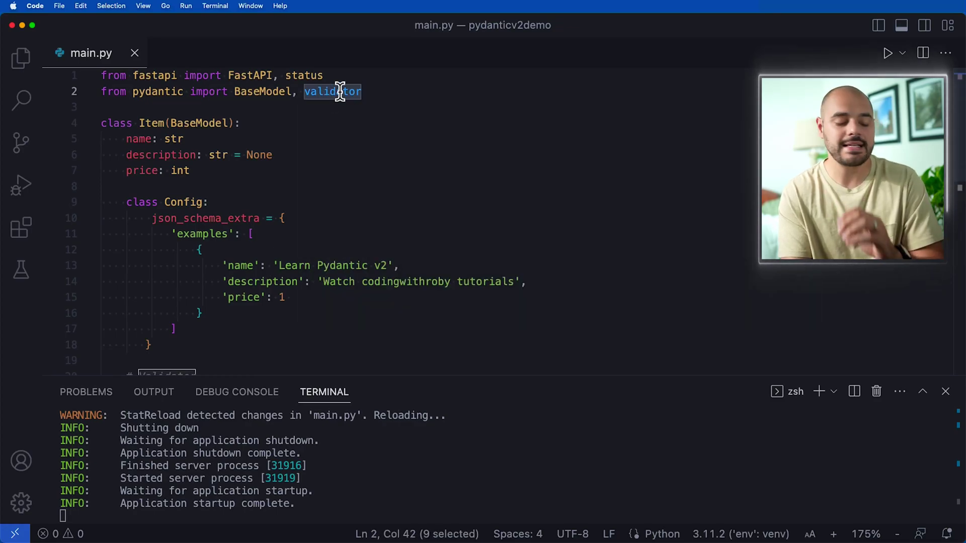
type("fie")
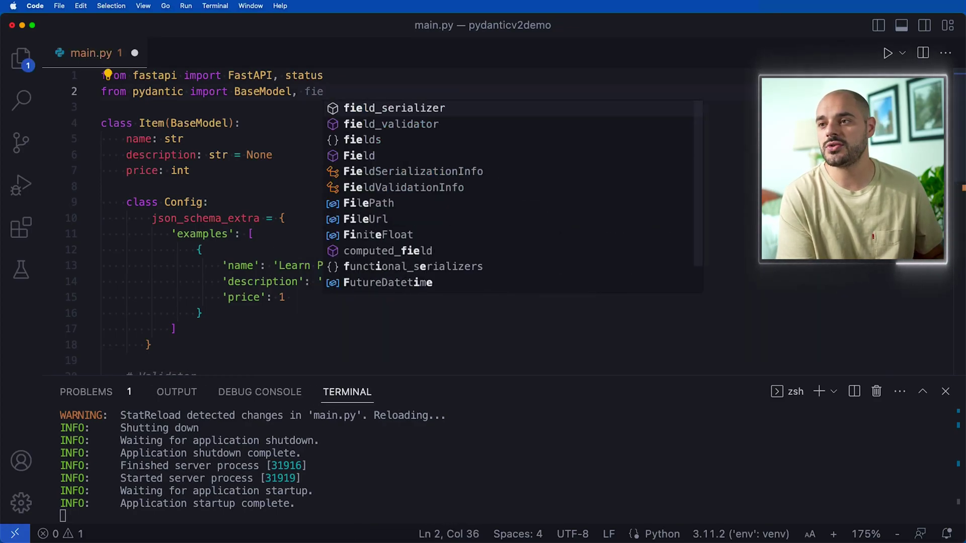
key("Down")
key("Return")
key("super+s")
scroll(314, 248, "down", 5)
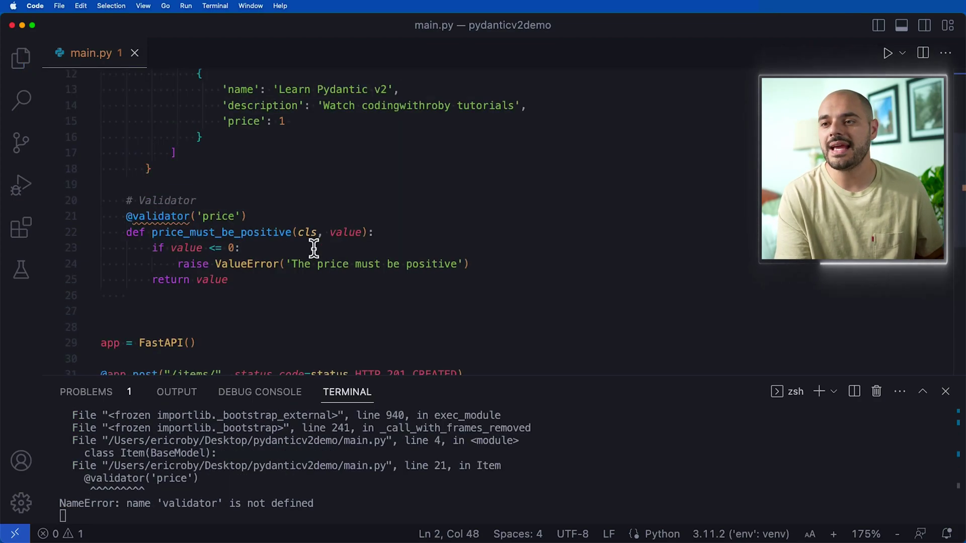
double_click(156, 216)
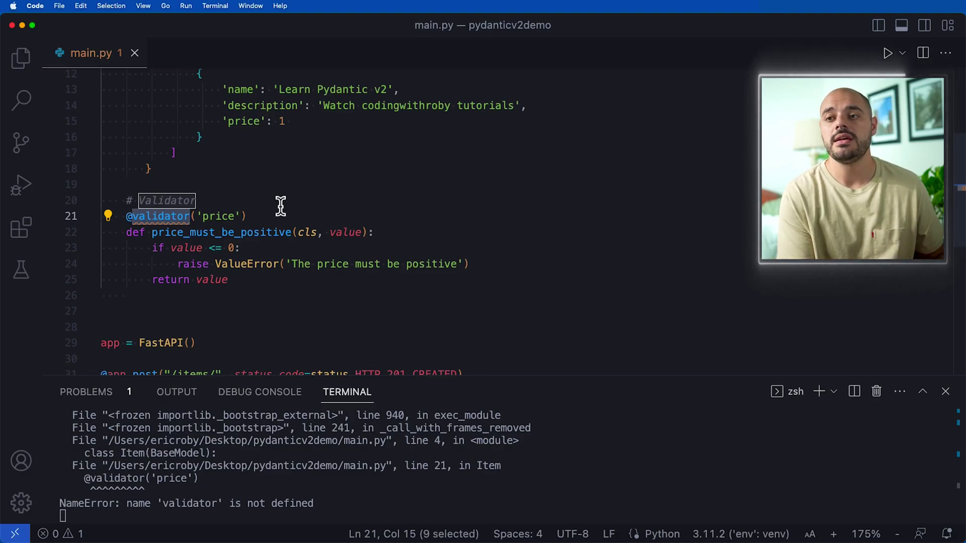
key("BackSpace")
type("f")
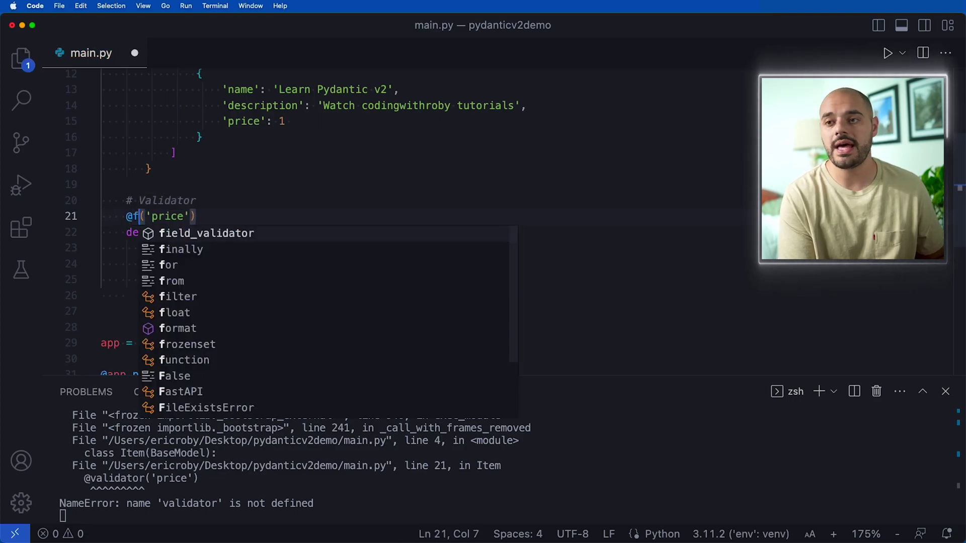
type("ie")
key("Return")
key("ctrl+s")
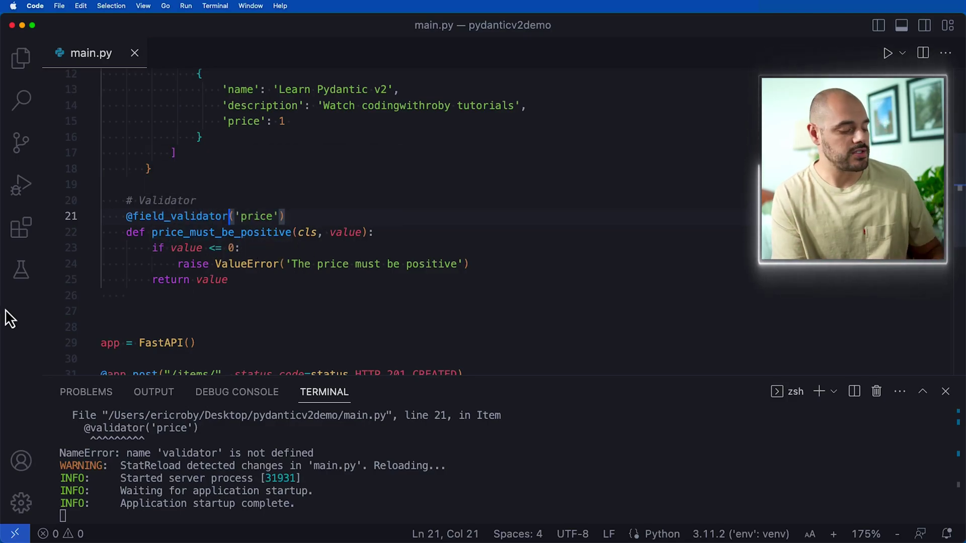
Reload the docs, change the request body price from 1 to 0, and execute POST /items/
left_click(393, 250)
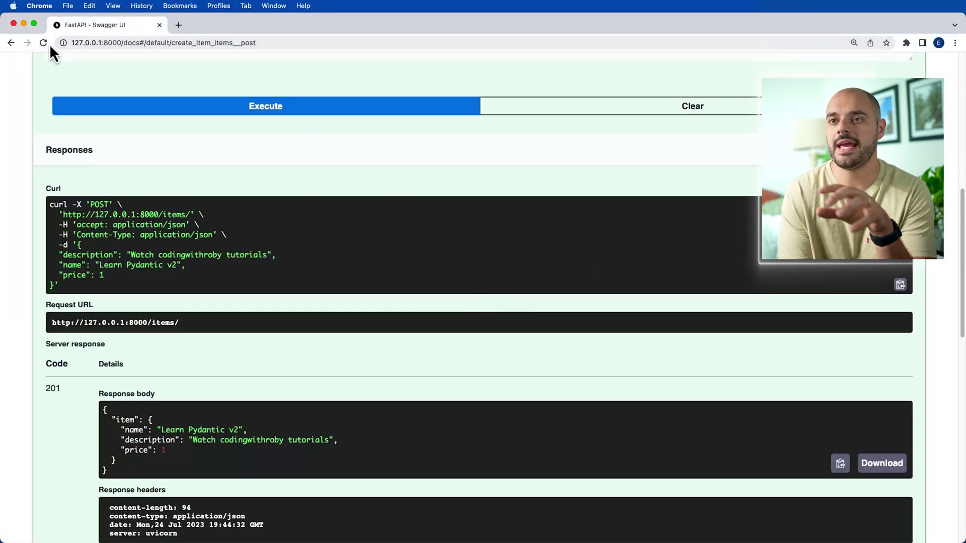
left_click(48, 45)
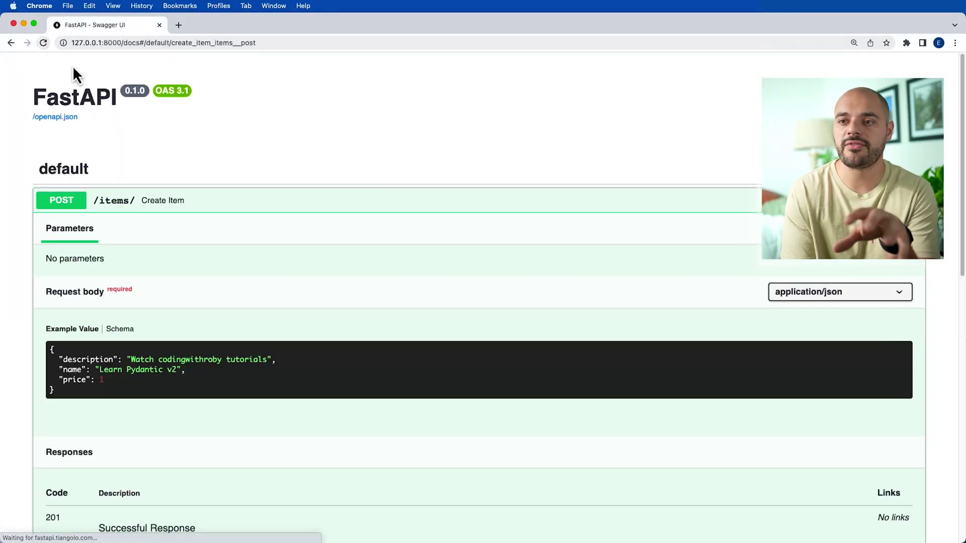
scroll(598, 227, "down", 1)
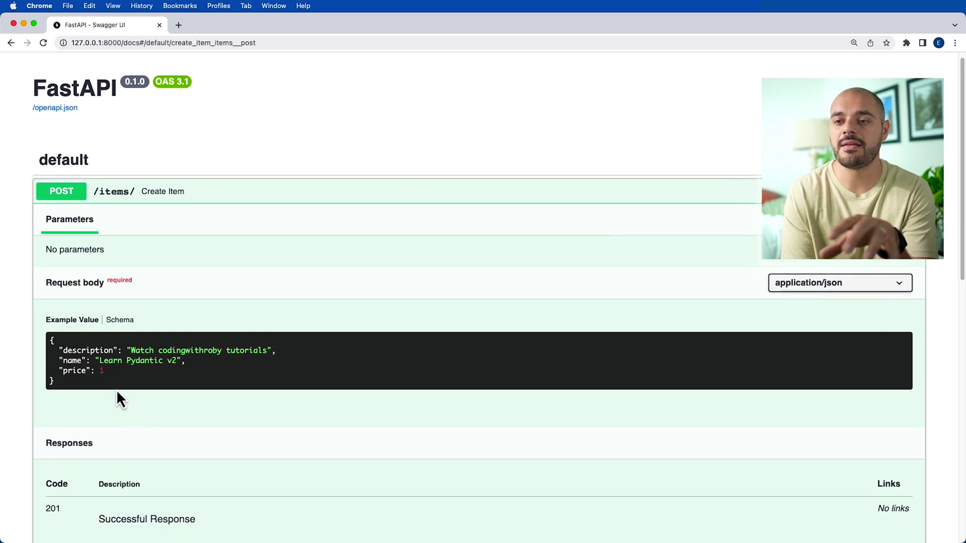
left_click(168, 348)
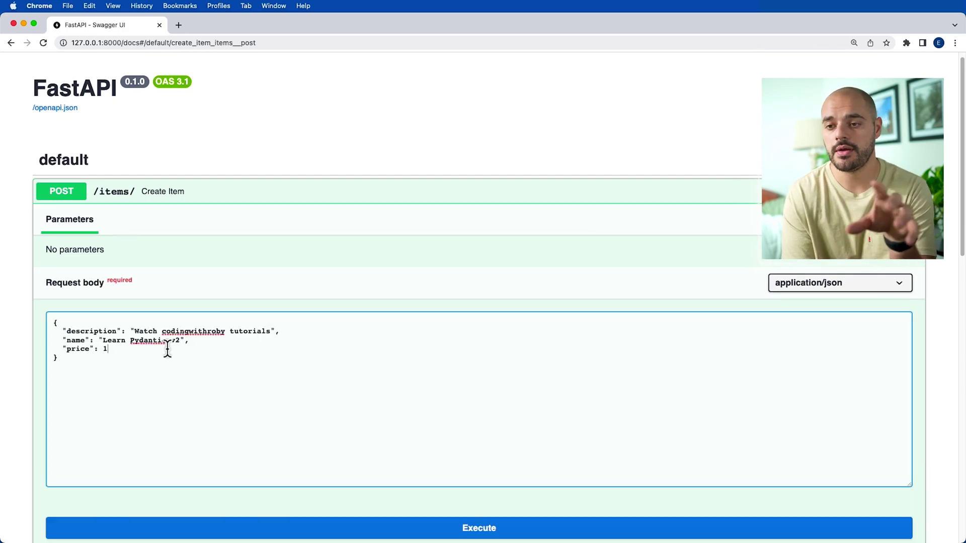
key("BackSpace")
type("0")
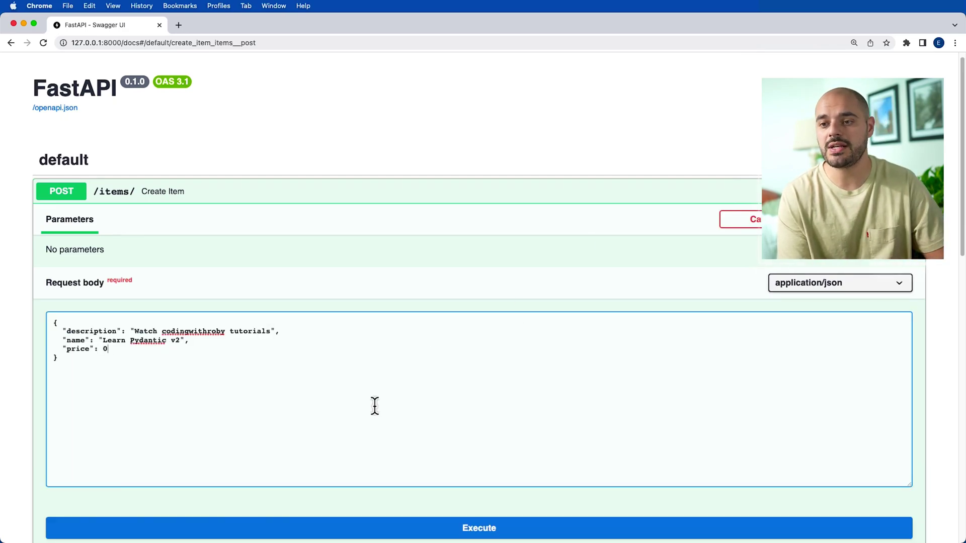
scroll(370, 453, "down", 1)
left_click(366, 480)
scroll(324, 445, "down", 3)
scroll(313, 421, "down", 5)
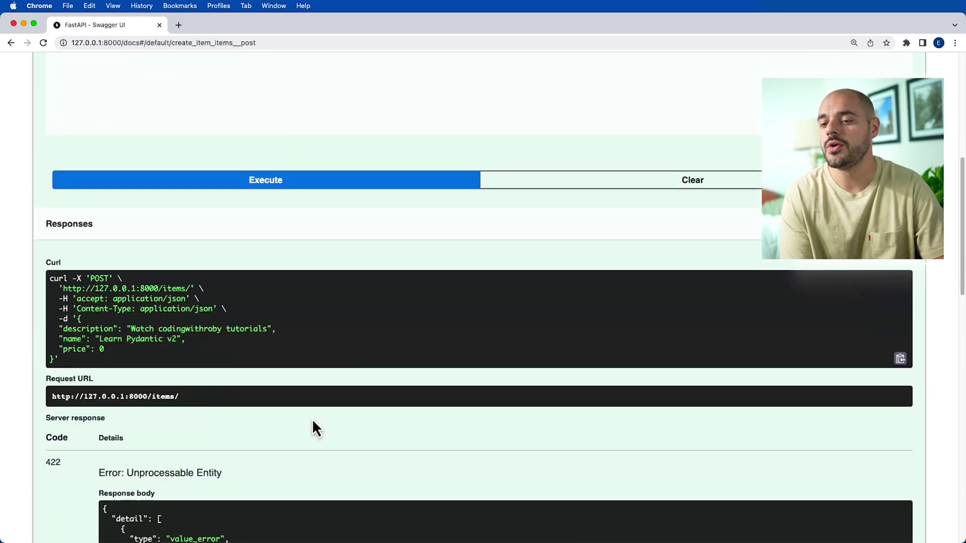
scroll(310, 419, "down", 4)
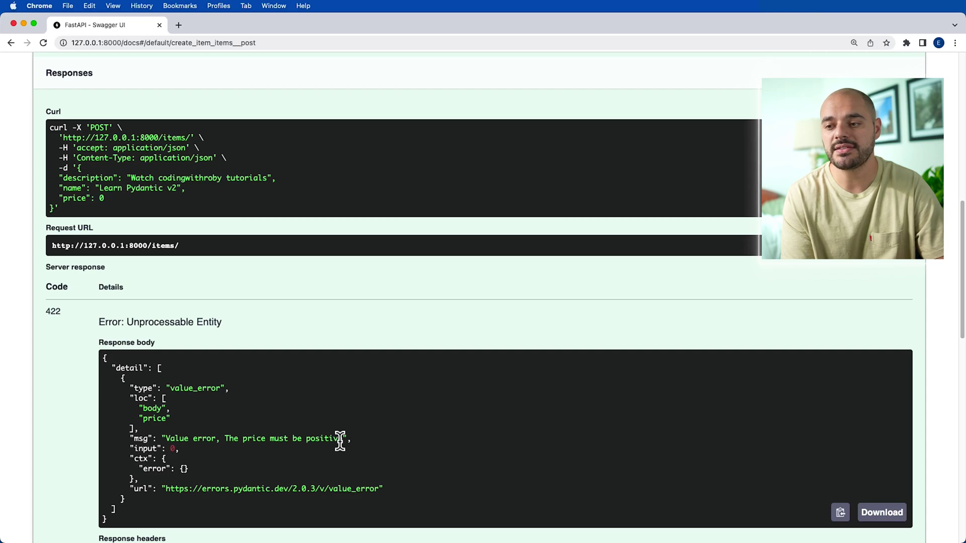
scroll(349, 442, "down", 2)
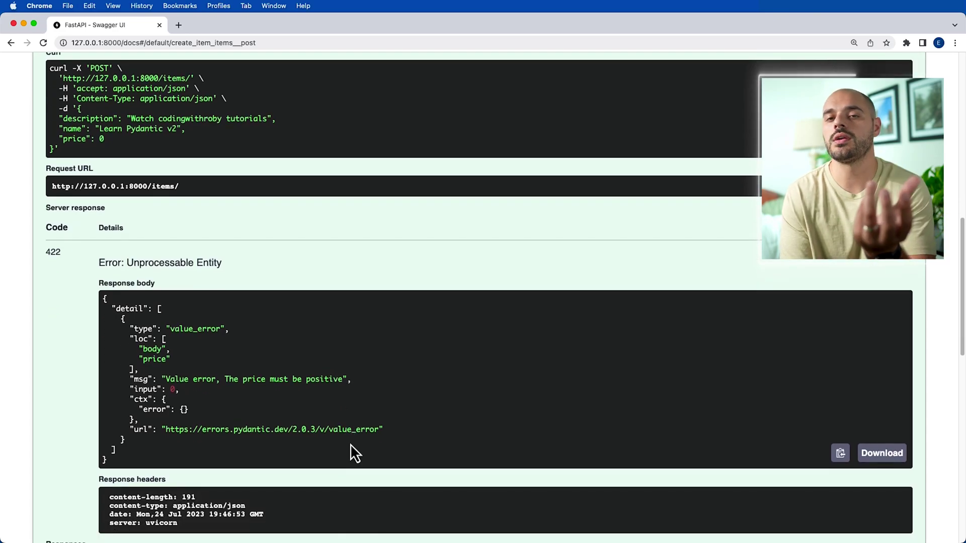